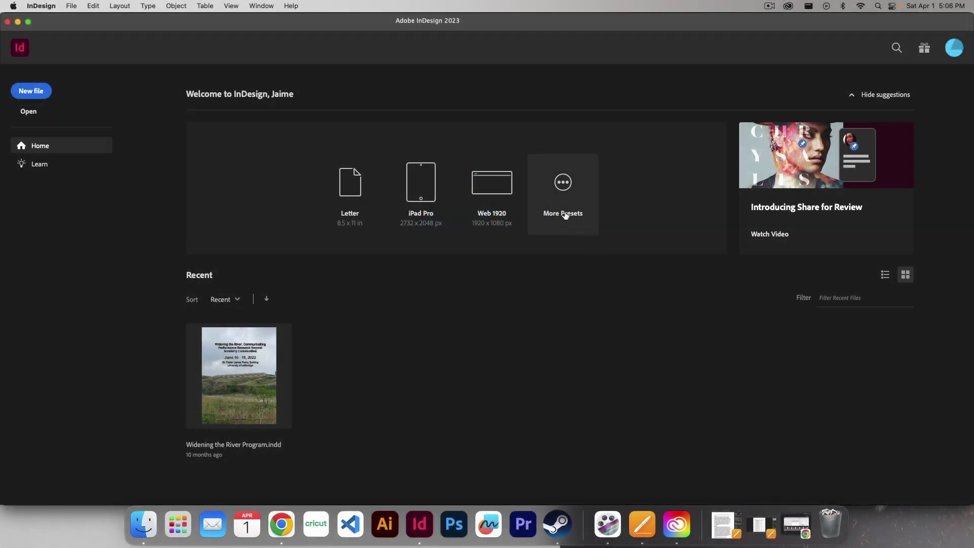
Step: Create a blank Letter-size document, then close Untitled-5 to return to the Home screen
click(349, 199)
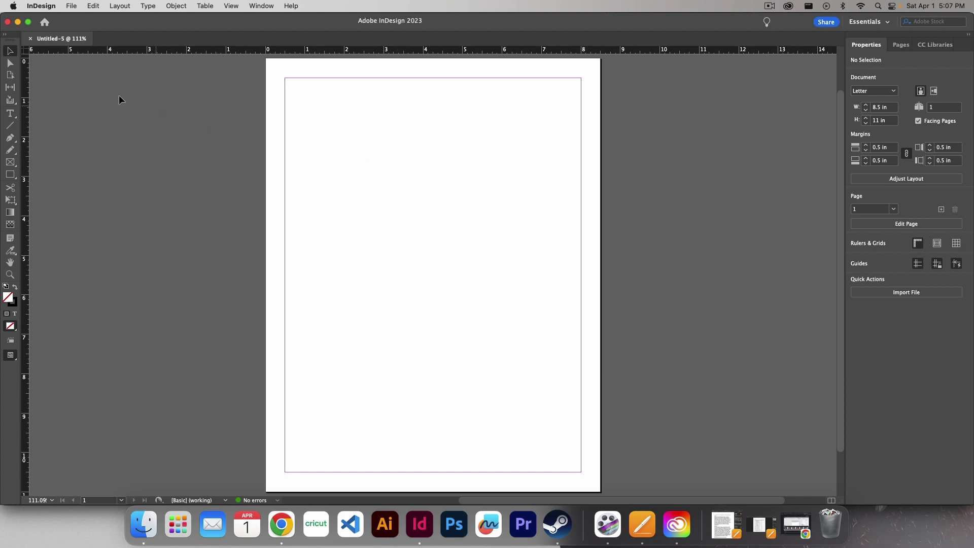
click(30, 39)
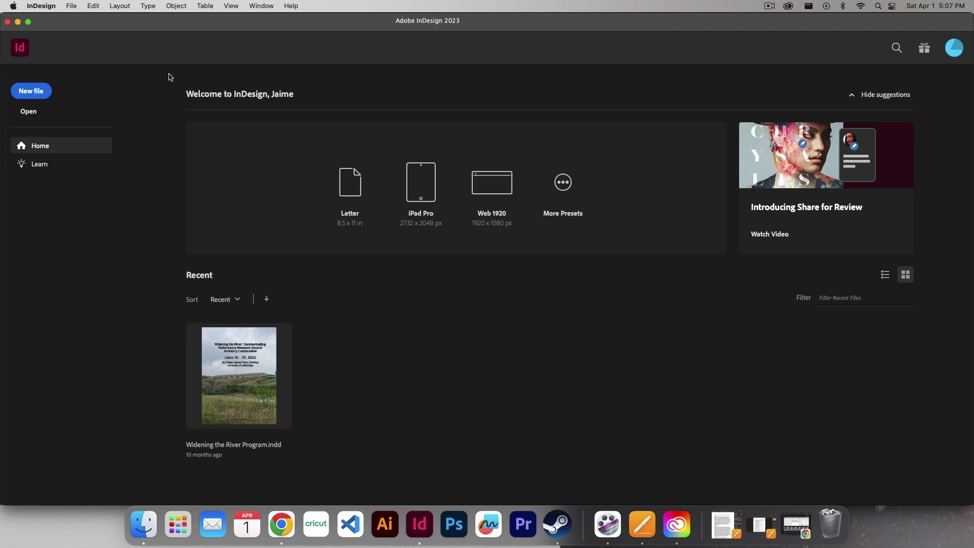
Step: Dismiss the File menu and bring up the New Document dialog with Cmd+N
click(72, 7)
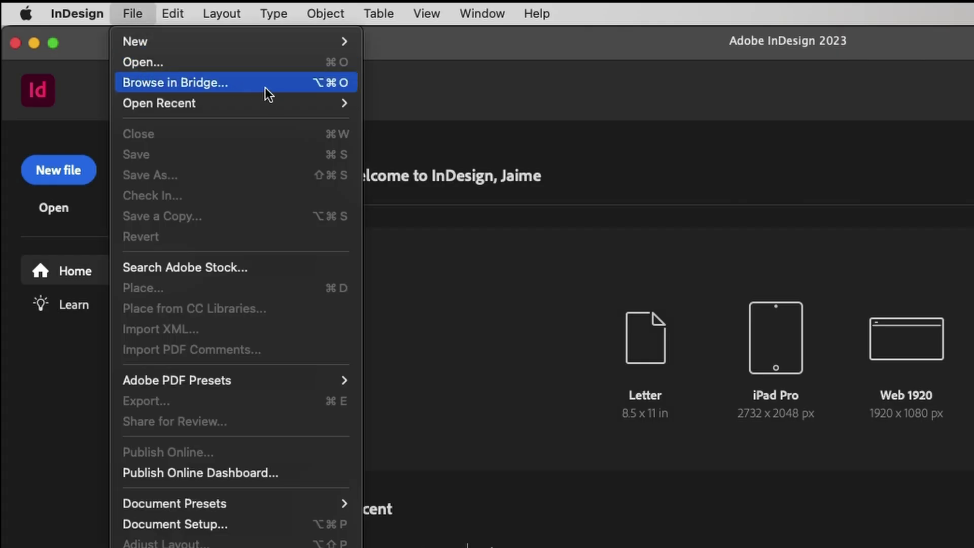
mouse_move(203, 42)
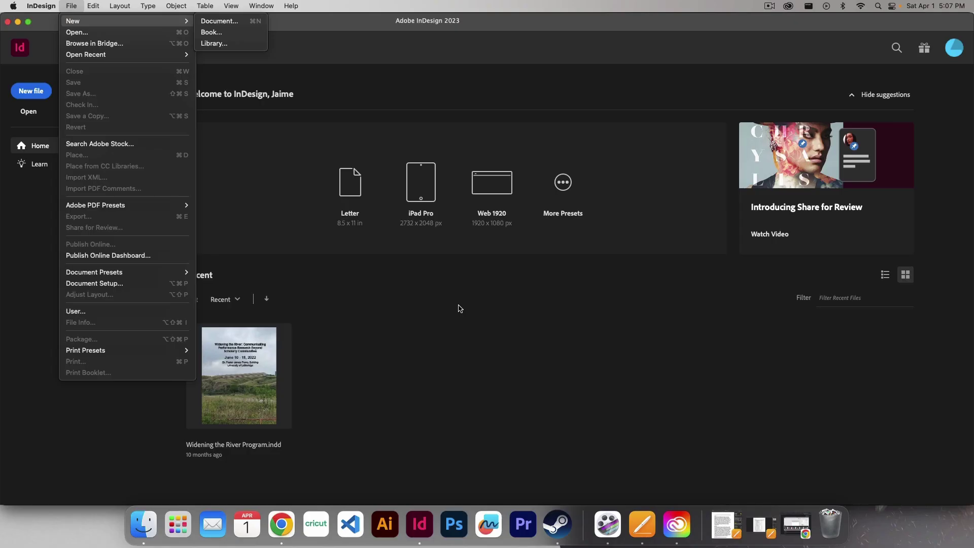
click(459, 308)
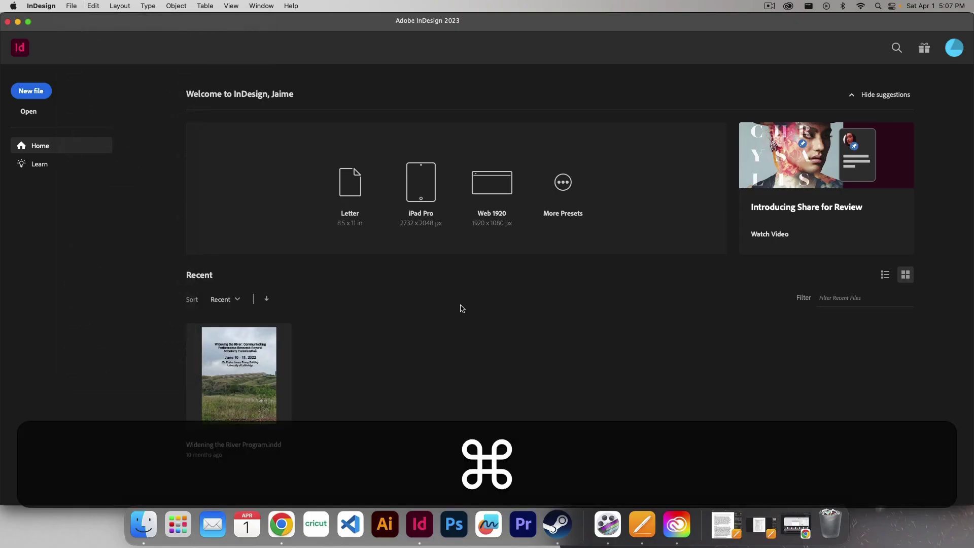
key(super+n)
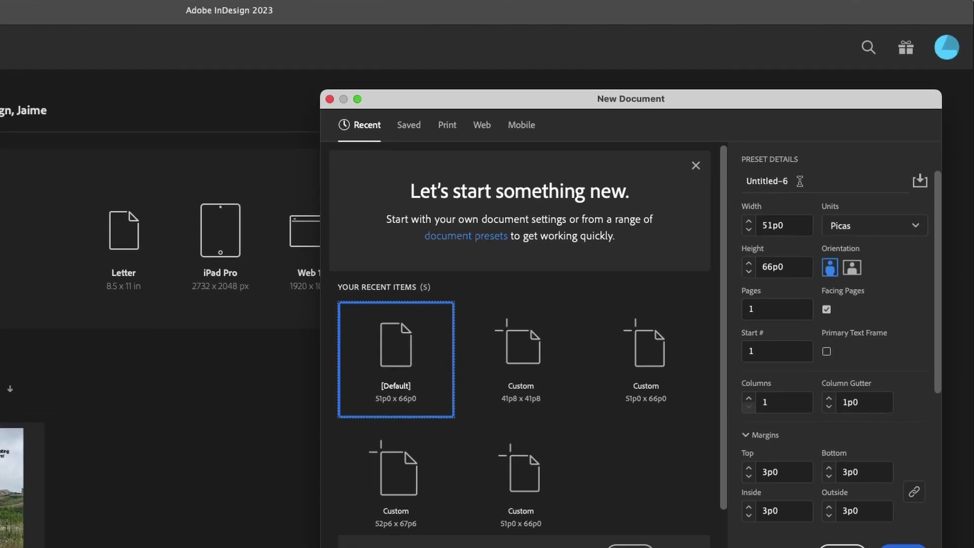
Step: Replace the Untitled-6 preset name with 'Client A - Ad 1'
double_click(822, 145)
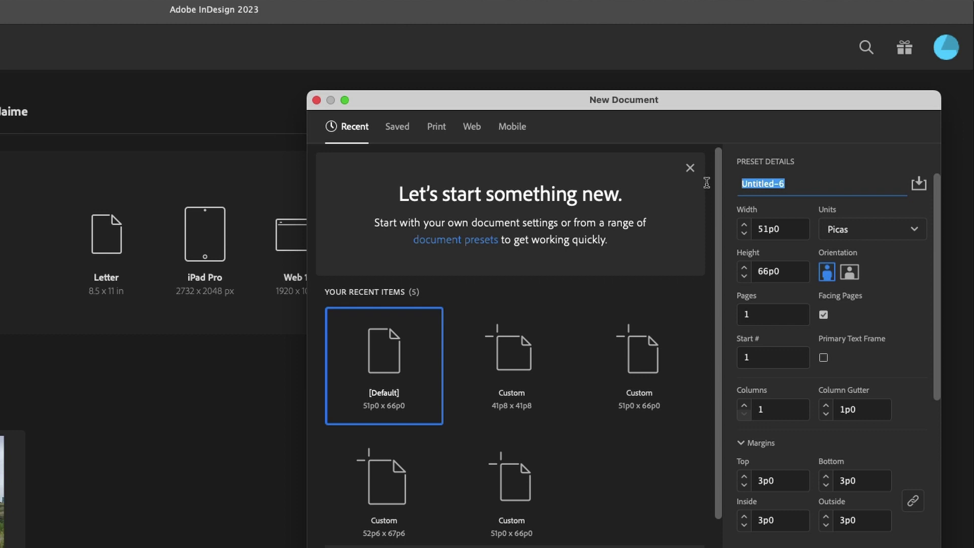
text(Client A - Ad 1)
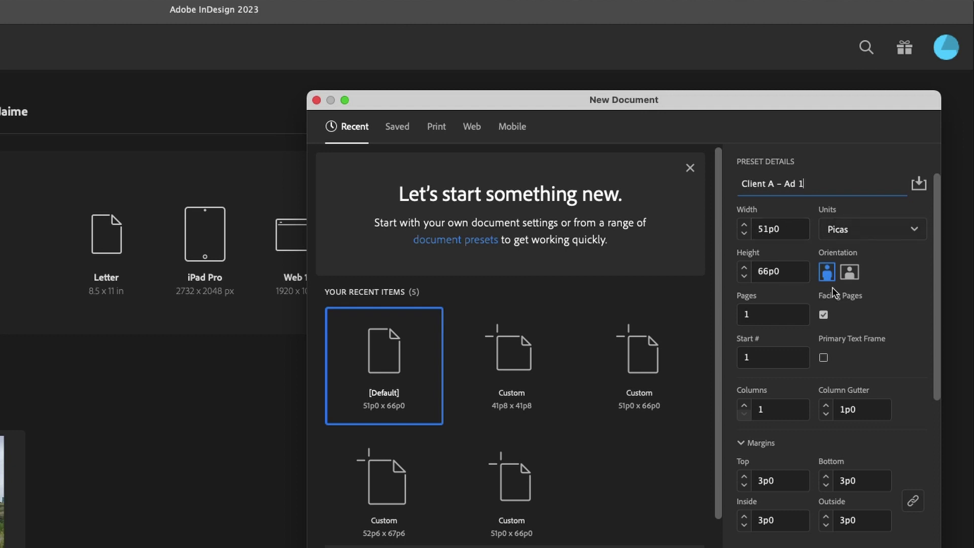
Step: Change the document units from Picas to Inches so the page reads 8.5 x 11 in
click(850, 230)
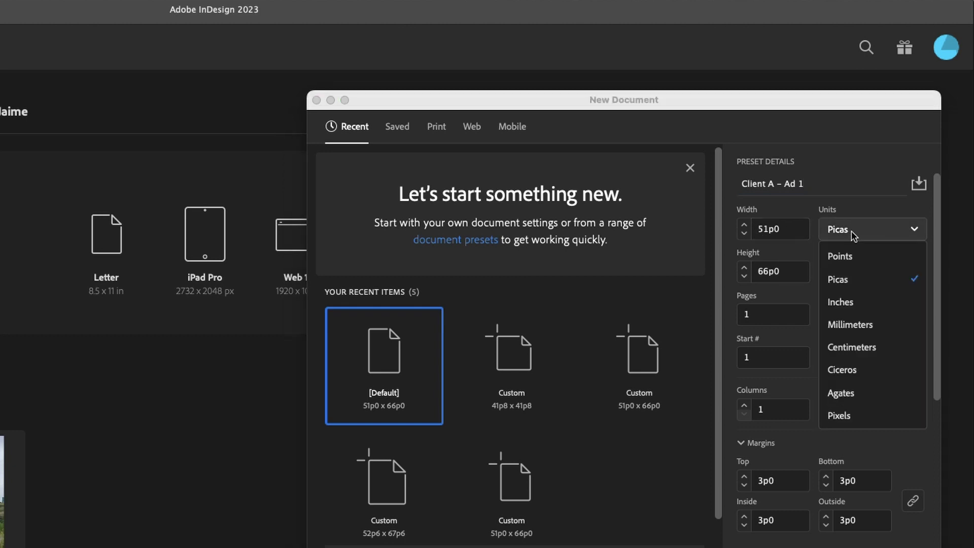
click(854, 301)
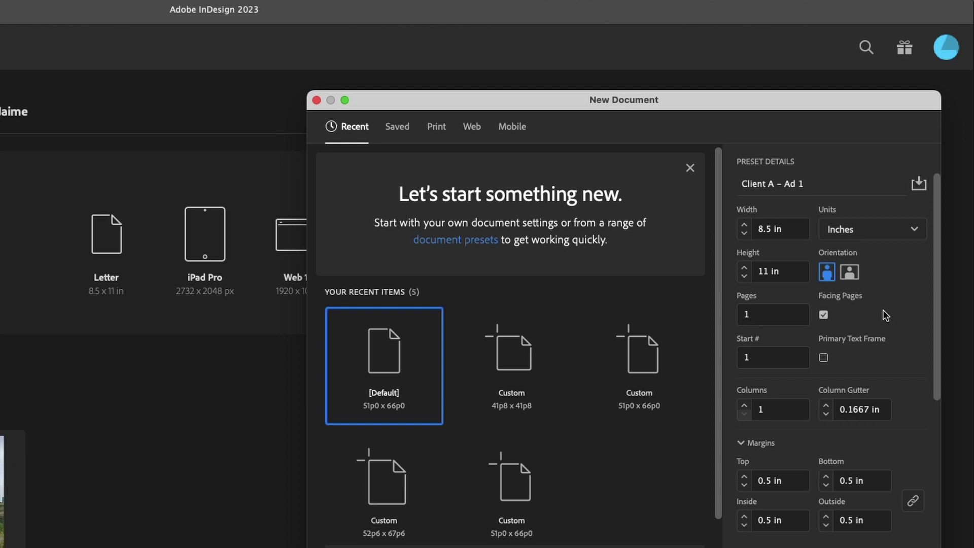
click(889, 231)
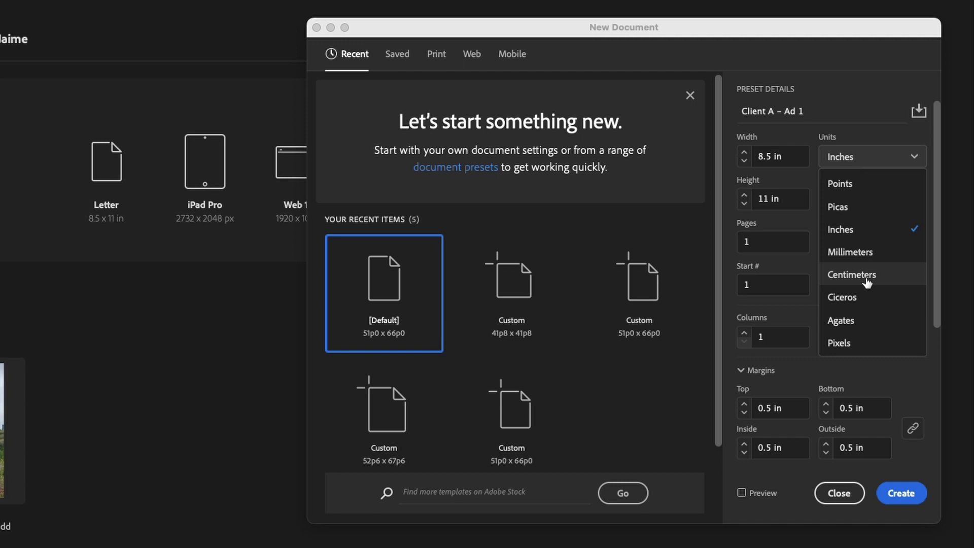
click(852, 230)
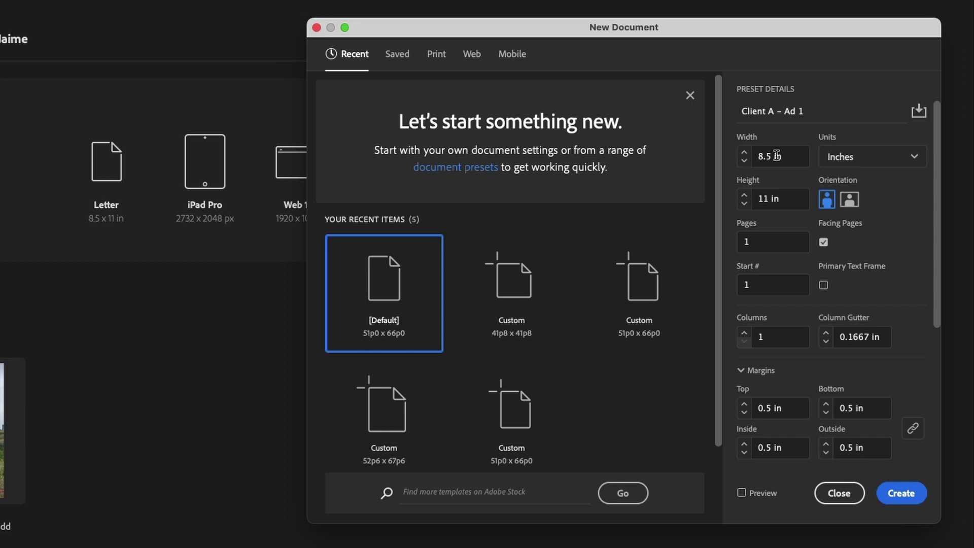
Step: Leave the page in Portrait orientation after trying Landscape
click(855, 205)
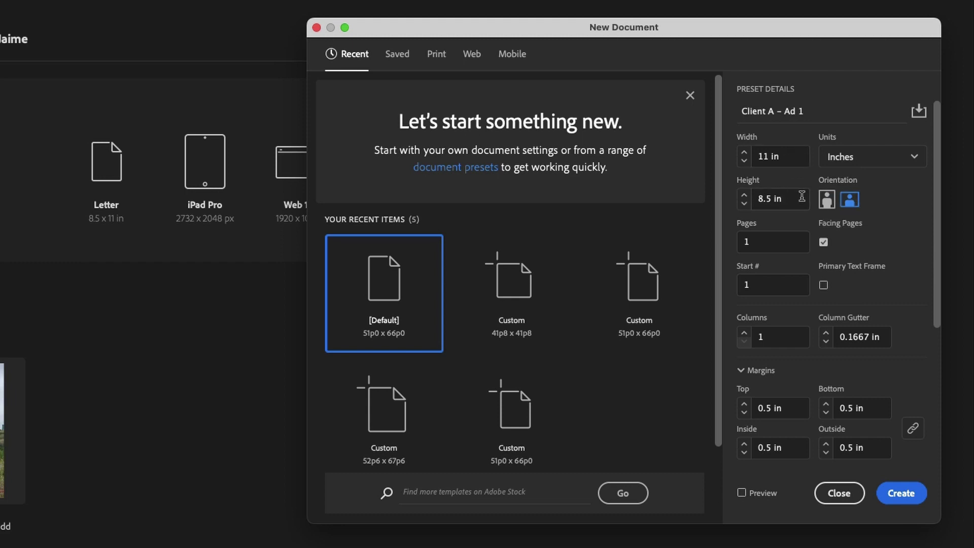
click(827, 201)
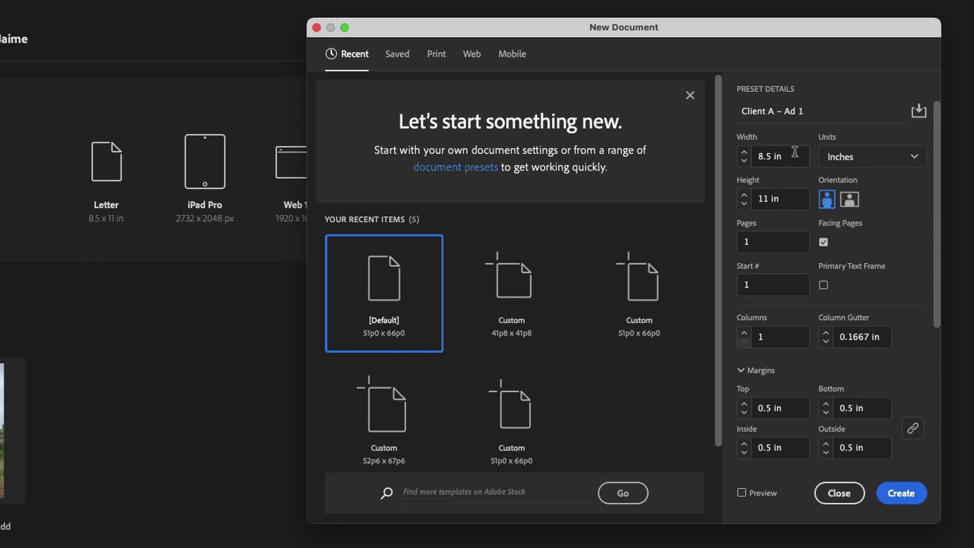
click(849, 202)
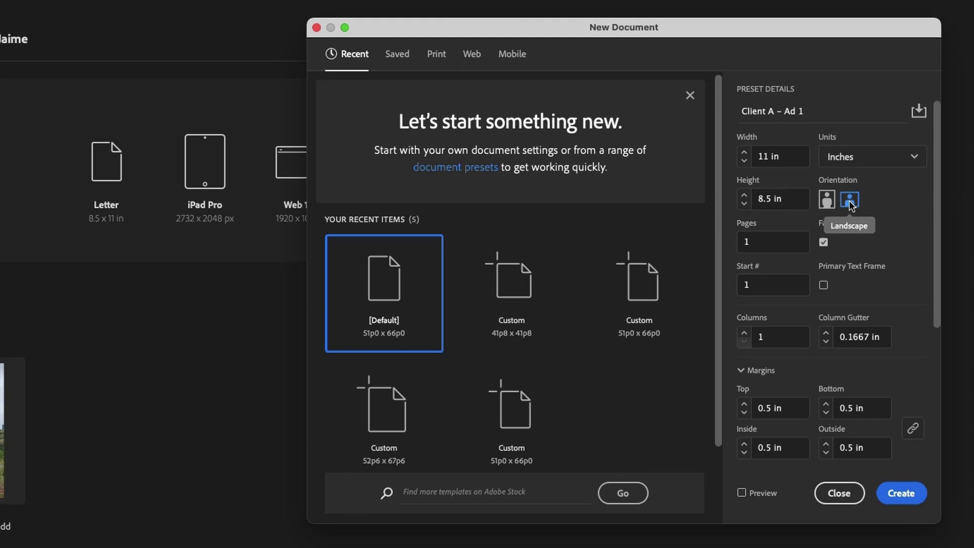
click(826, 201)
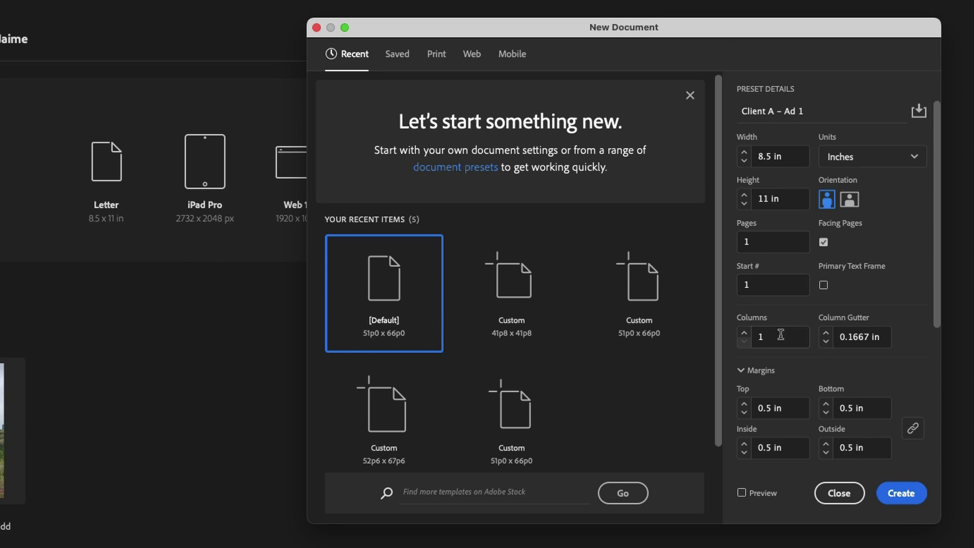
Step: Set 2 columns with a 0.25 in column gutter
click(743, 332)
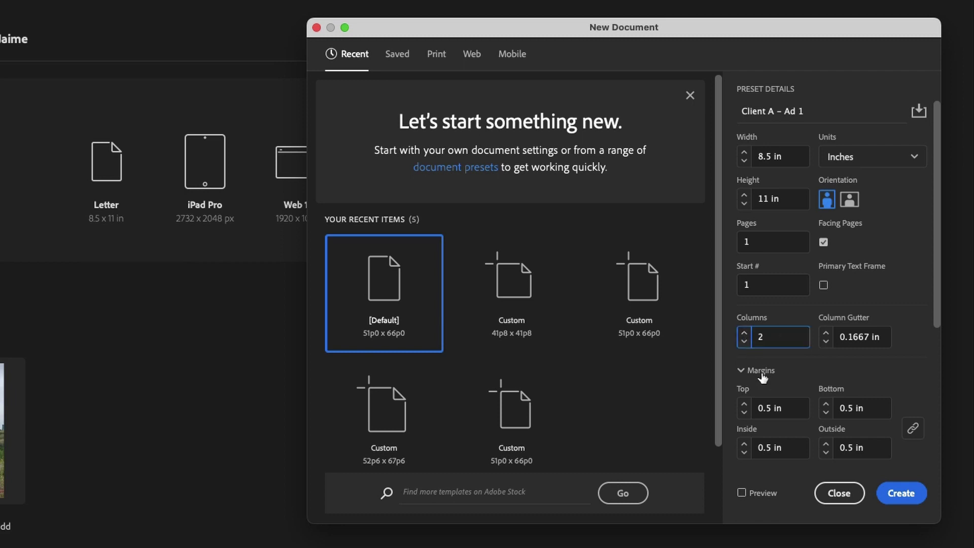
click(825, 333)
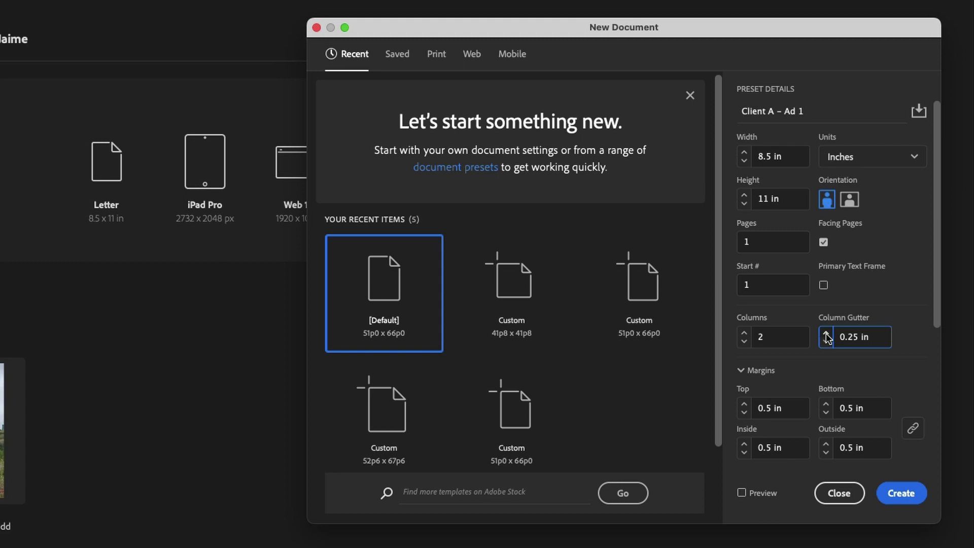
click(826, 333)
click(825, 341)
Step: Raise all four linked margins to 0.625 in, then unlink them
click(775, 243)
scroll(771, 254, down, 3)
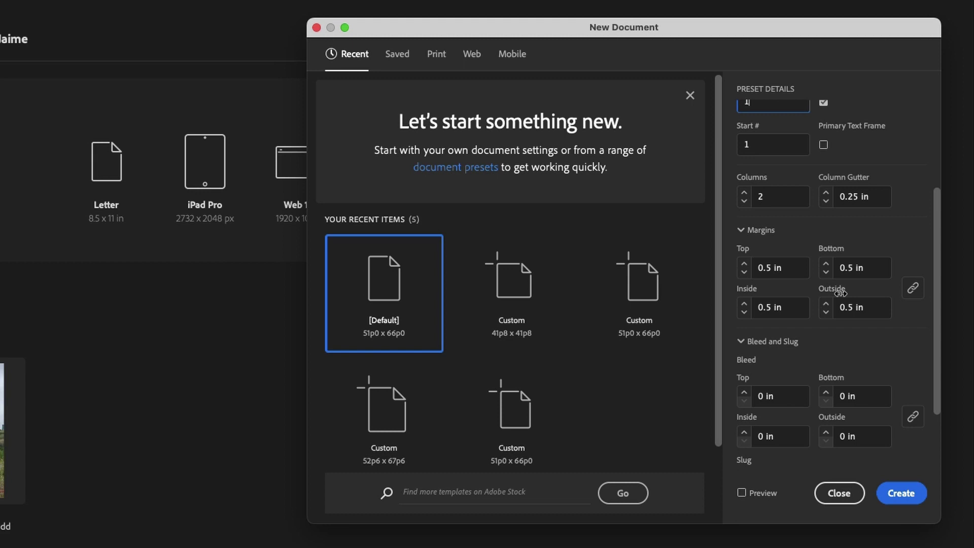
click(826, 264)
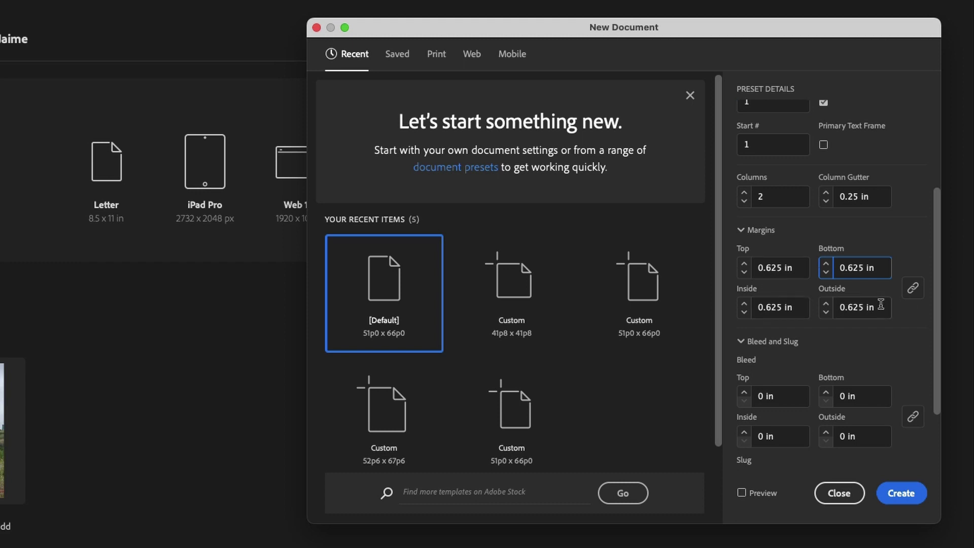
click(913, 289)
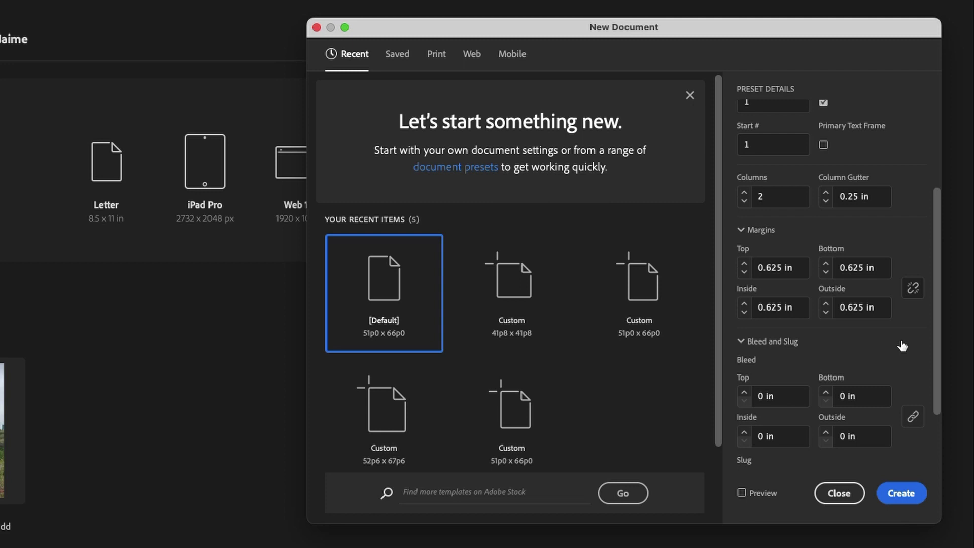
Step: Lower the bottom and outside margins to 0.375 in
click(826, 273)
click(826, 272)
click(826, 311)
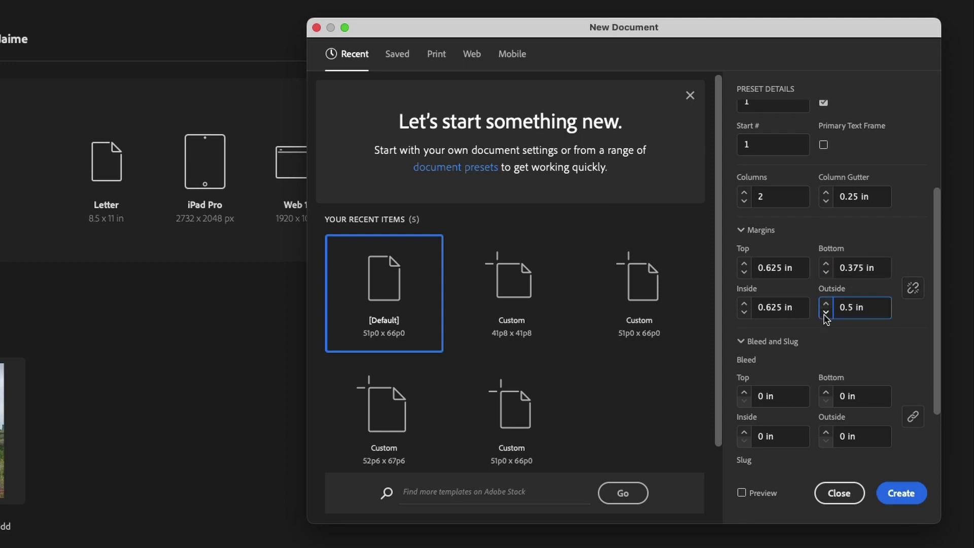
click(825, 312)
Step: Raise the linked bleed to 0.375 in on all four sides under Bleed and Slug
drag(937, 315, 935, 386)
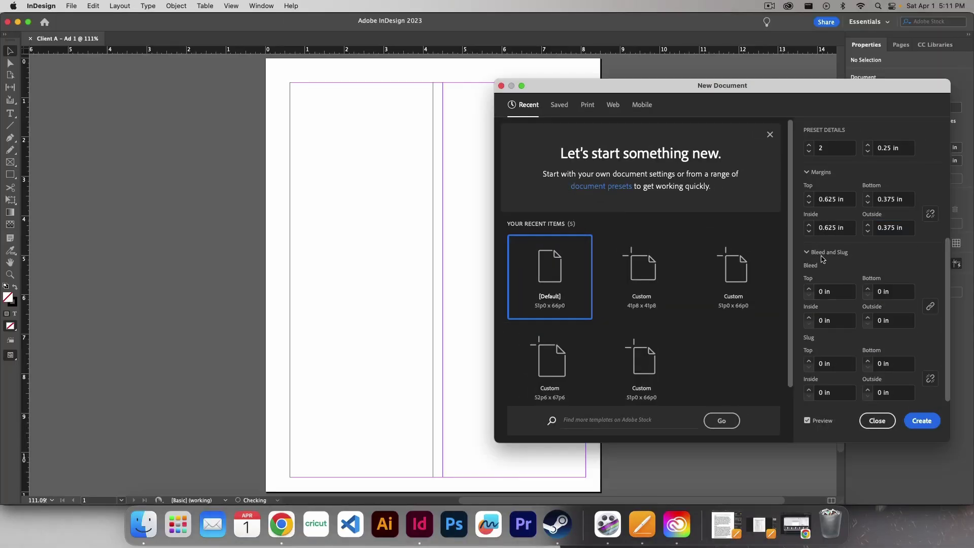
click(808, 288)
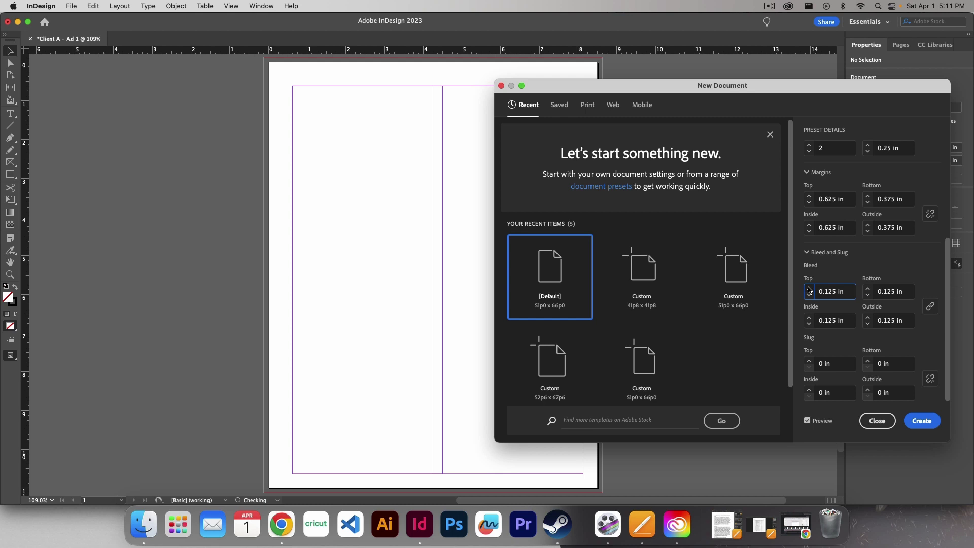
click(808, 288)
click(808, 287)
click(868, 291)
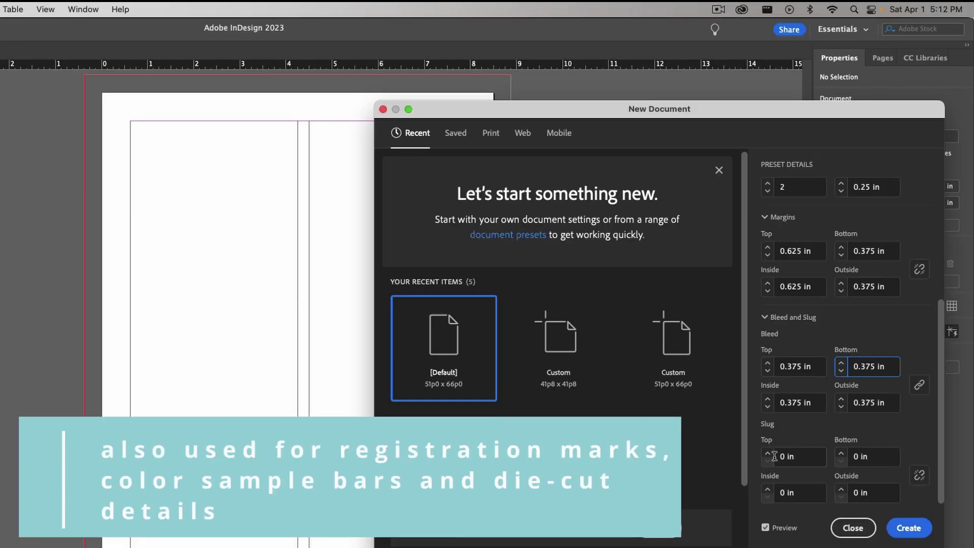
Step: Set the top slug to 0.25 in, leaving the other slug values at 0 in
click(767, 453)
click(766, 453)
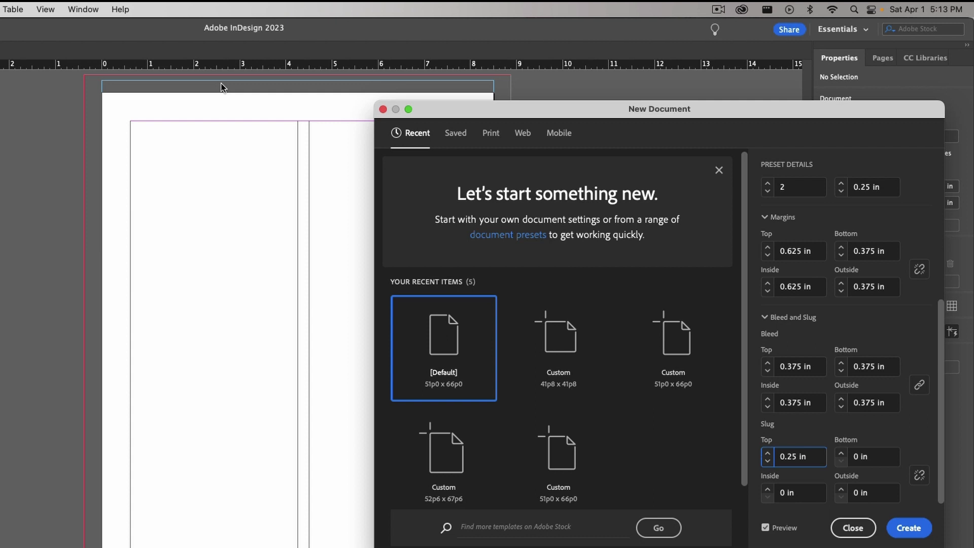
Step: Save the current settings as the document preset 'Client A – Ad 1'
scroll(791, 213, up, 5)
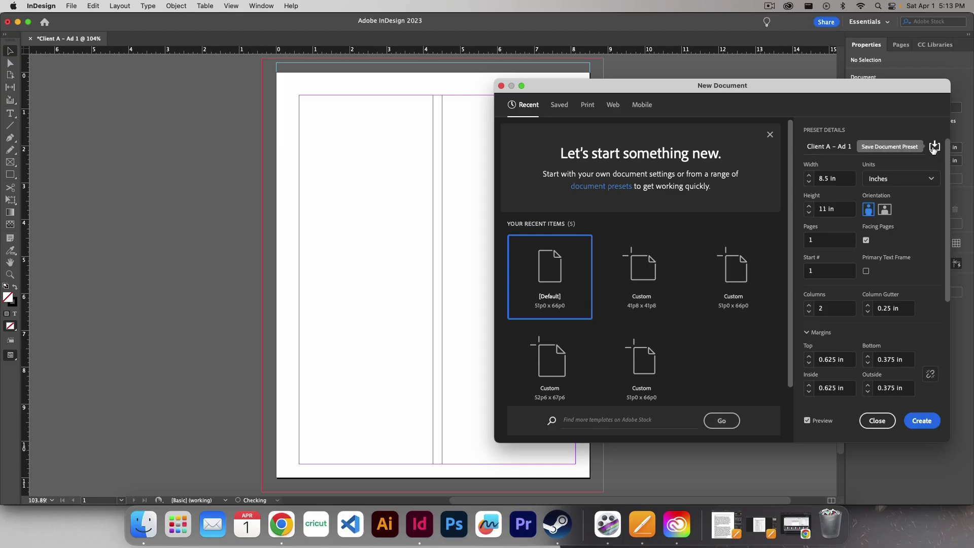
click(933, 147)
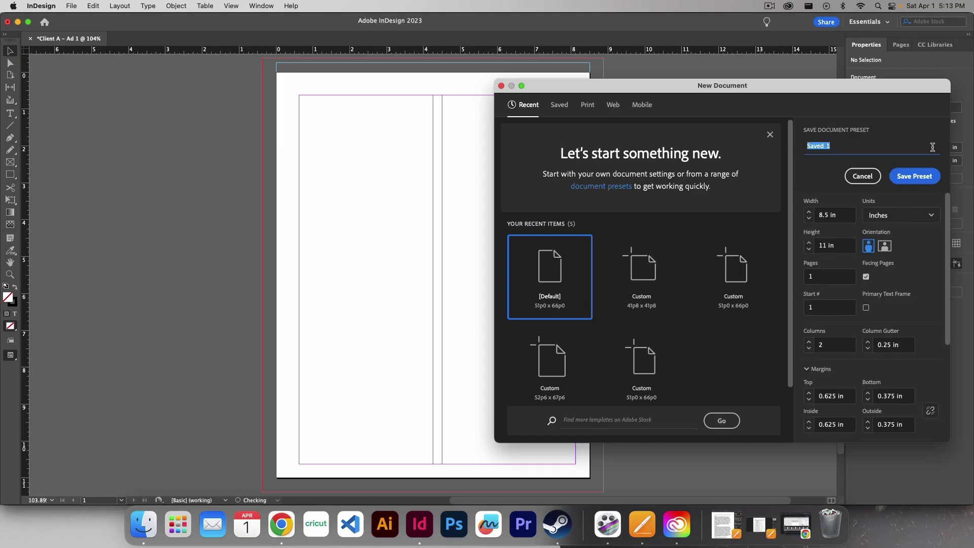
click(834, 148)
drag(848, 146, 803, 145)
text(Clin)
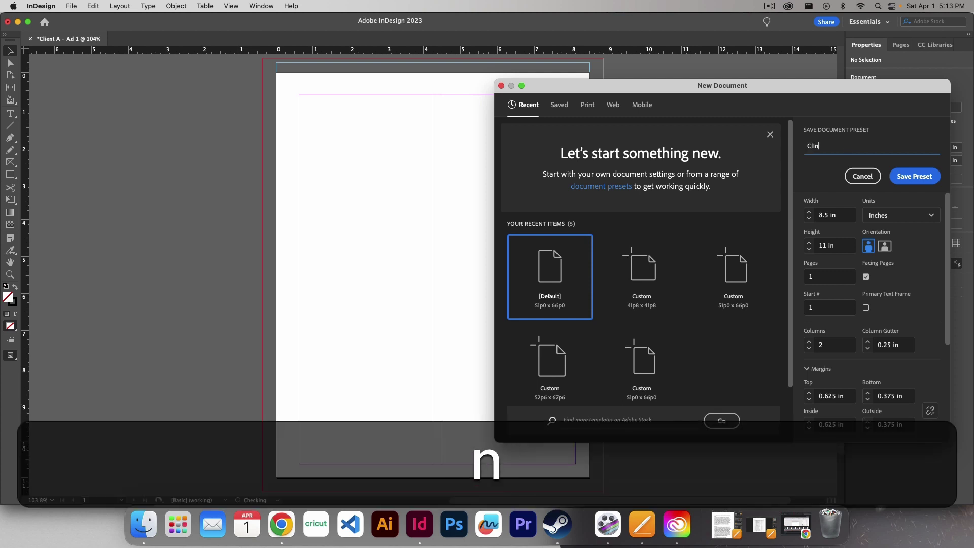
key(BackSpace)
text(ent A – Ad 1)
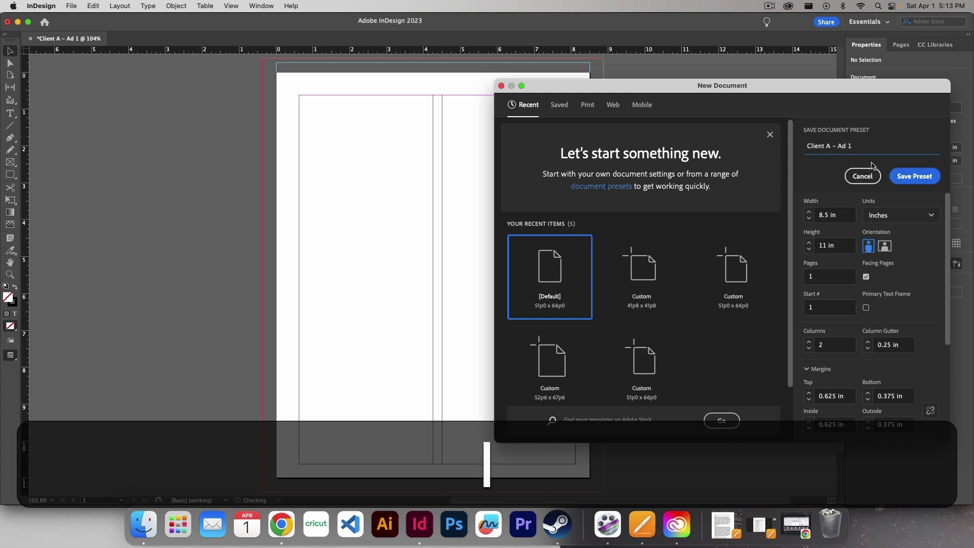
click(907, 175)
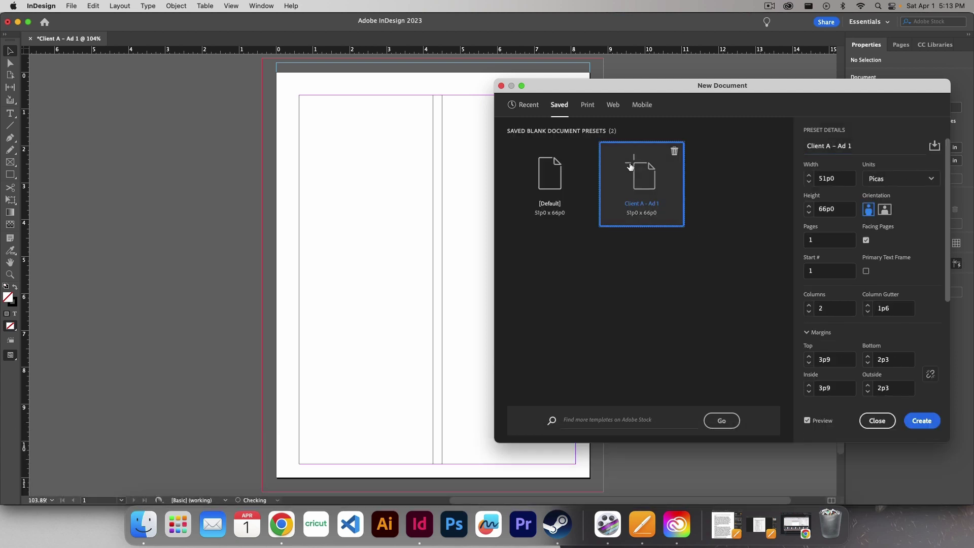
Step: Pick the saved Client A – Ad 1 preset and create the document from it
click(524, 104)
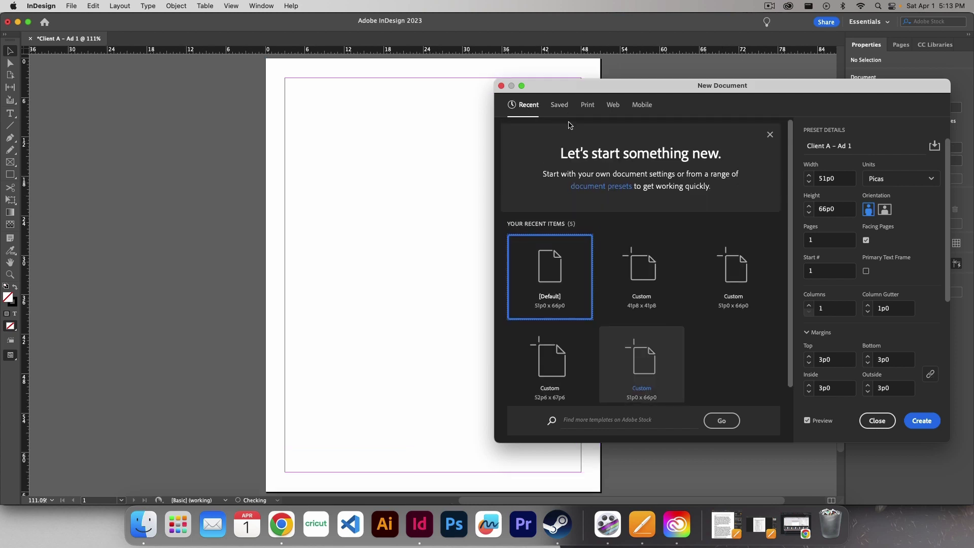
click(560, 106)
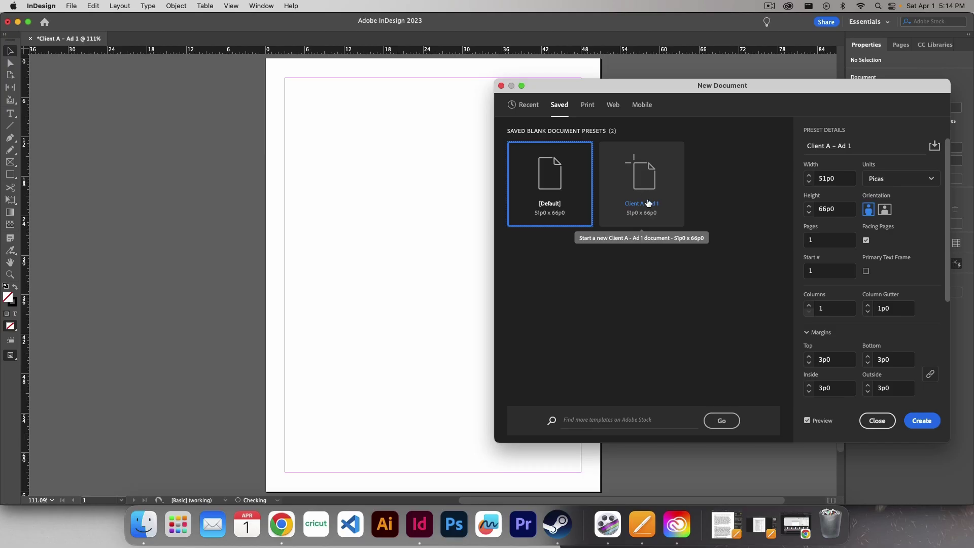
click(516, 104)
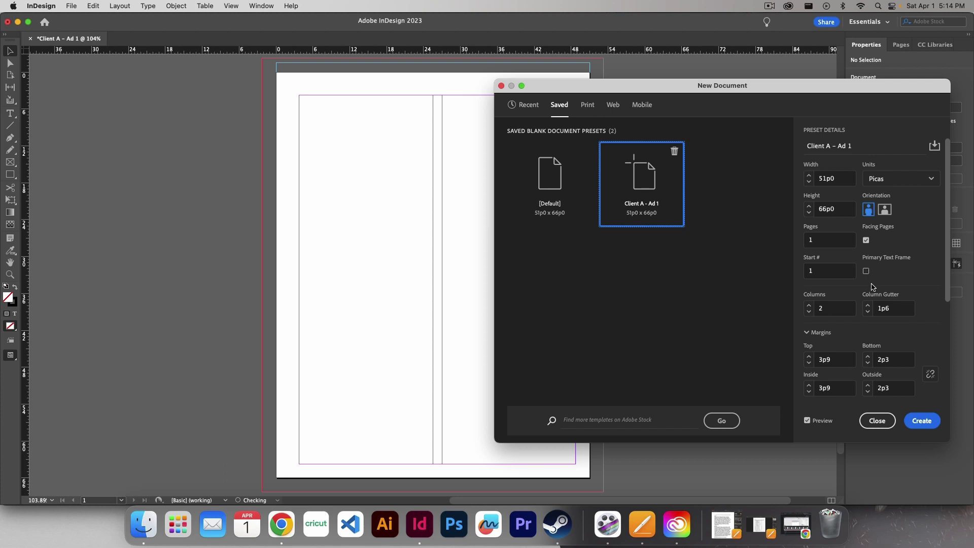
click(928, 422)
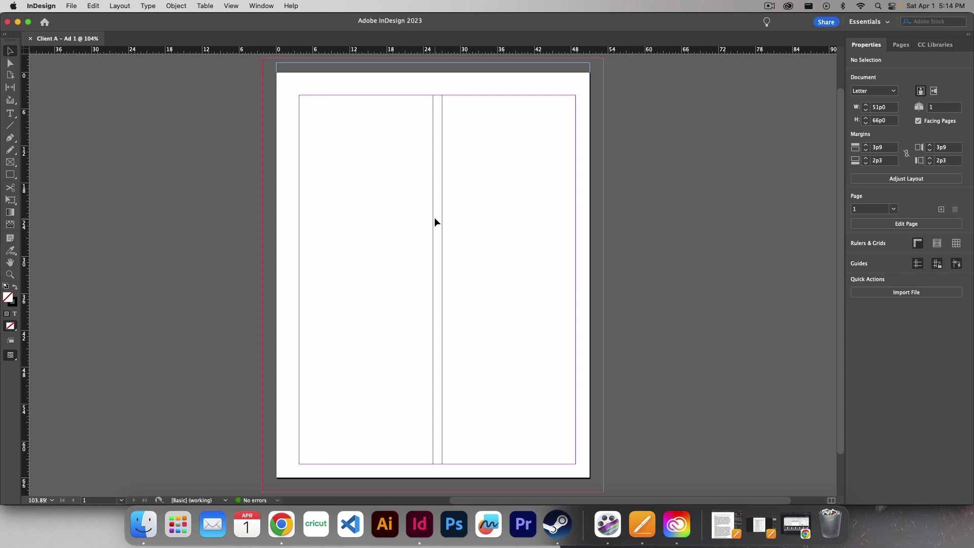
Step: Open Document Setup from the File menu for the Client A – Ad 1 document
click(72, 6)
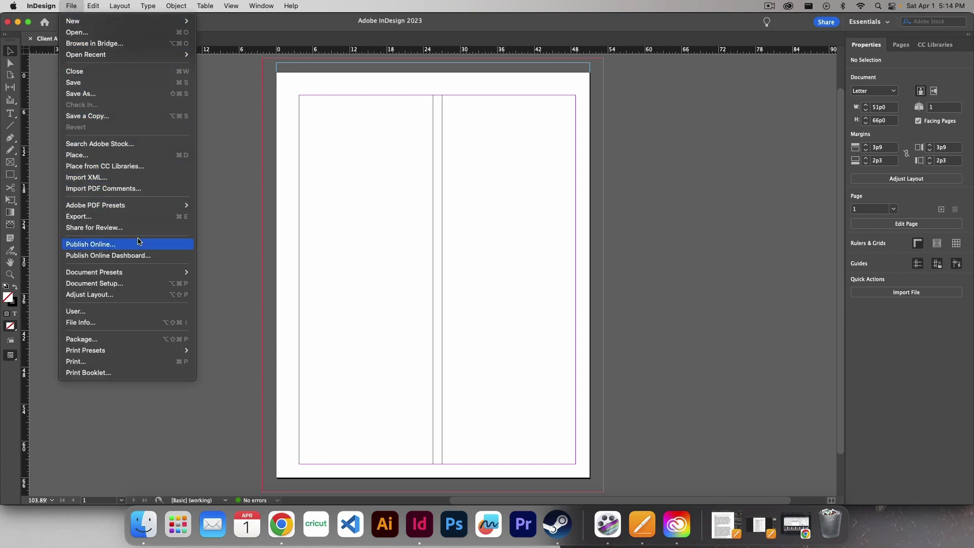
click(142, 287)
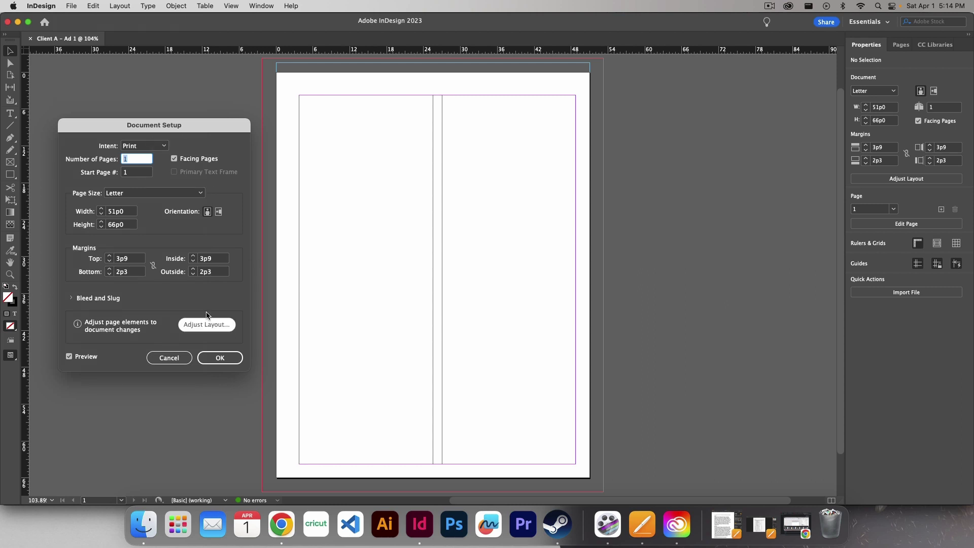